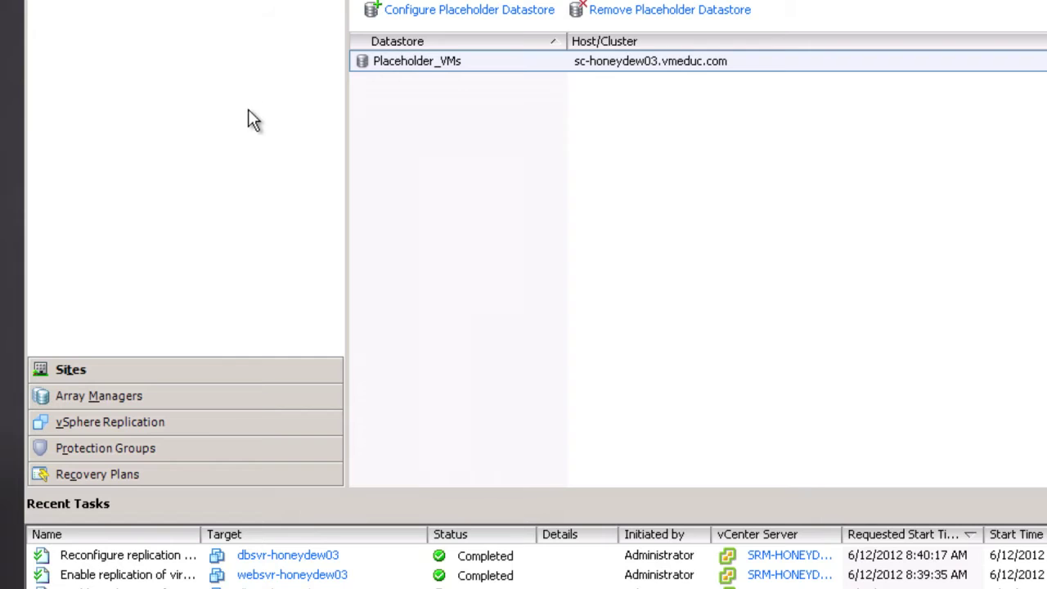
Preview which replicated VMs a vSphere Replication protection group can include, then cancel the wizard
left_click(114, 454)
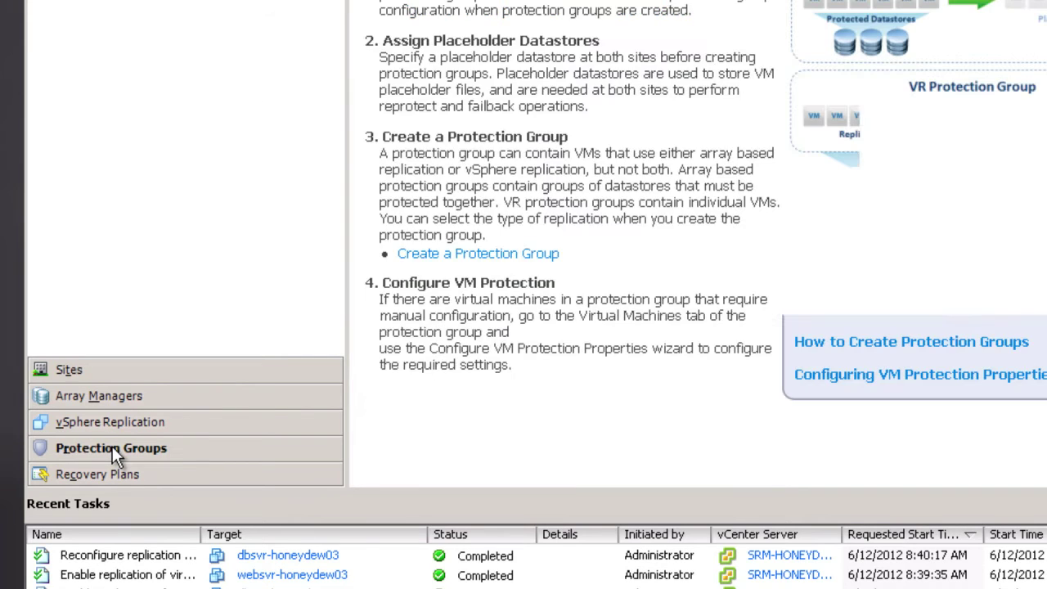
left_click(427, 256)
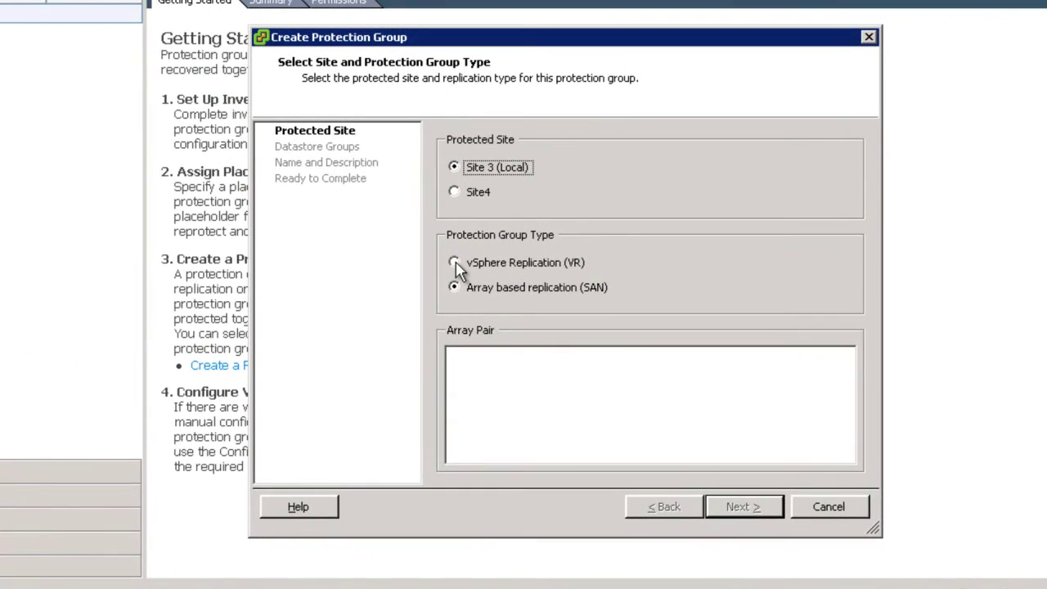
left_click(485, 246)
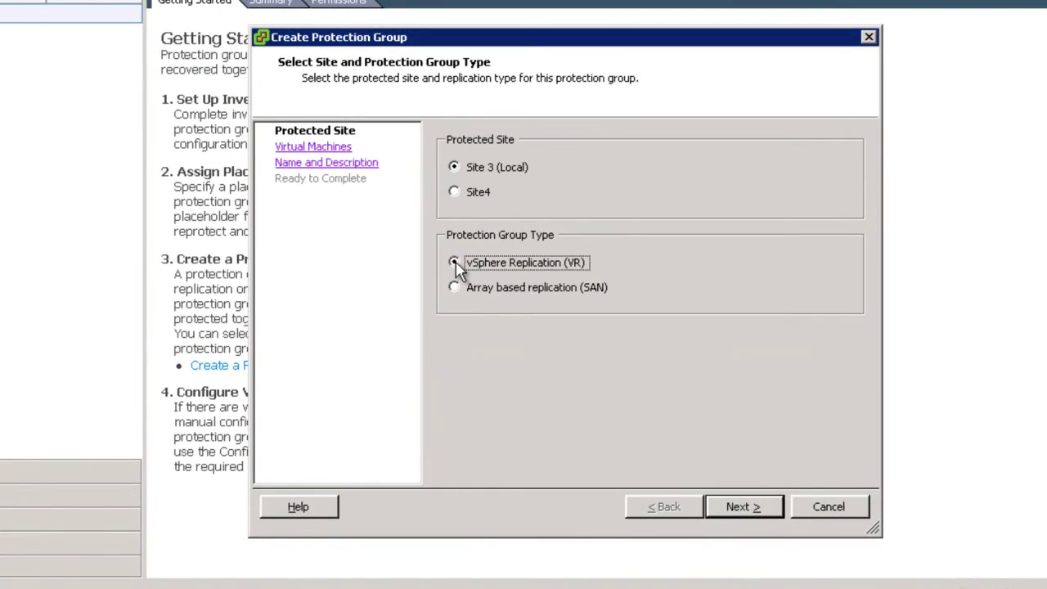
left_click(740, 507)
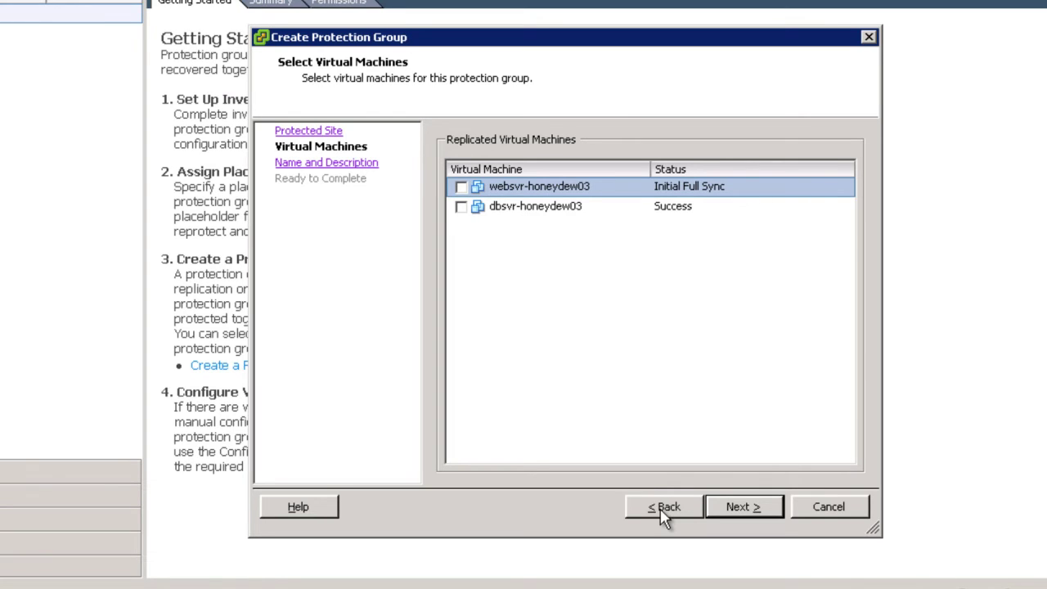
left_click(830, 510)
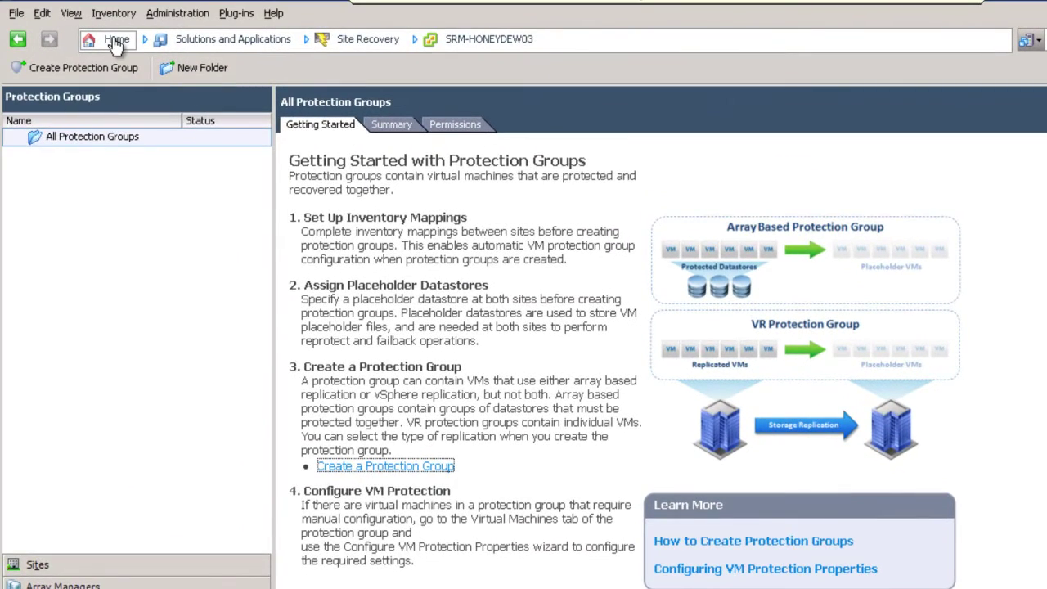
Open vSphere Replication configuration for appsvr-honeydew03 from the Hosts and Clusters inventory
left_click(115, 41)
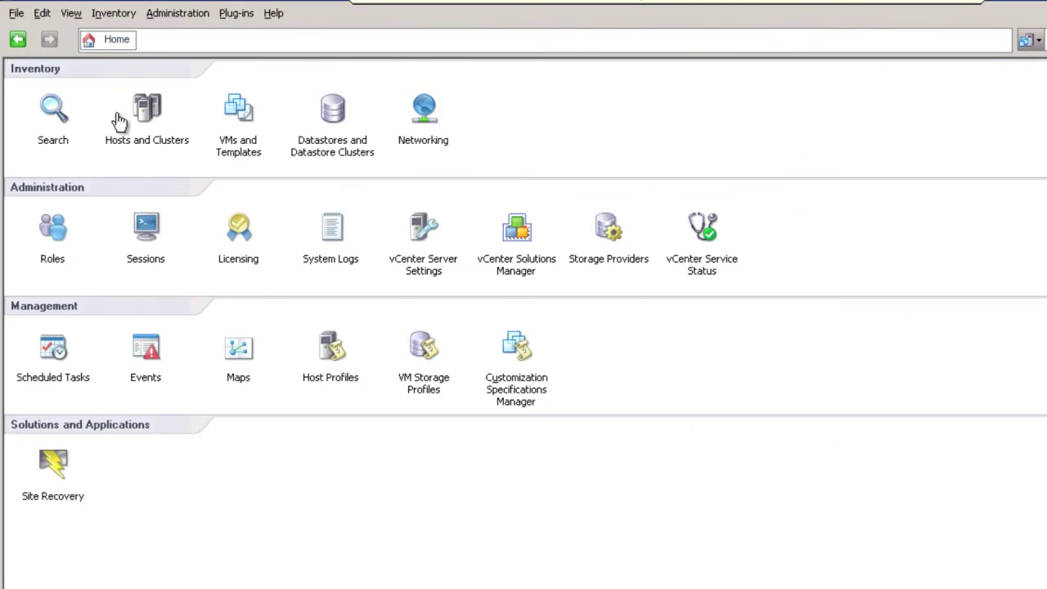
left_click(139, 116)
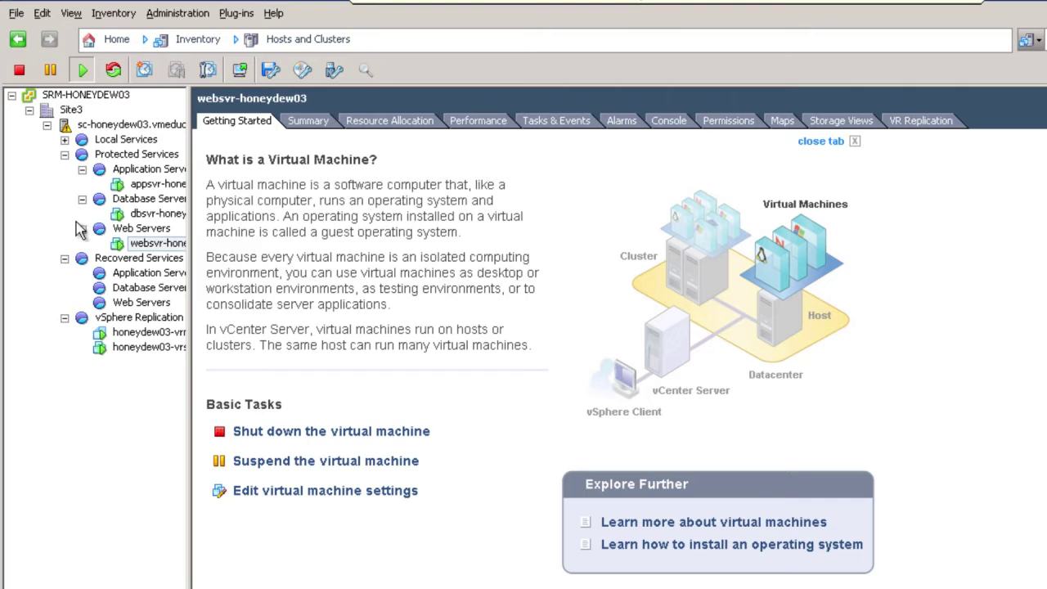
left_click(154, 186)
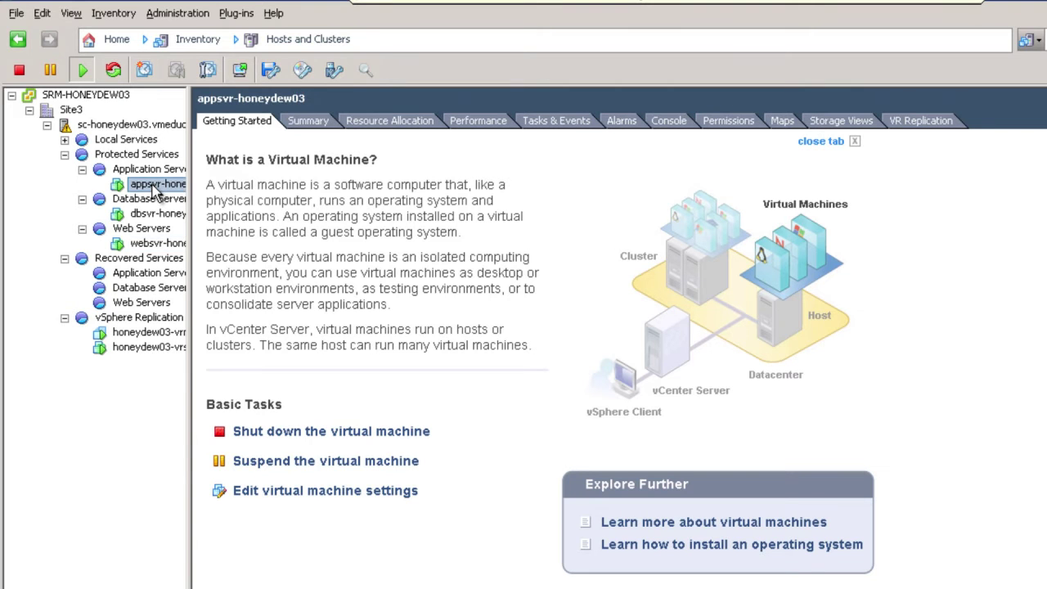
right_click(154, 190)
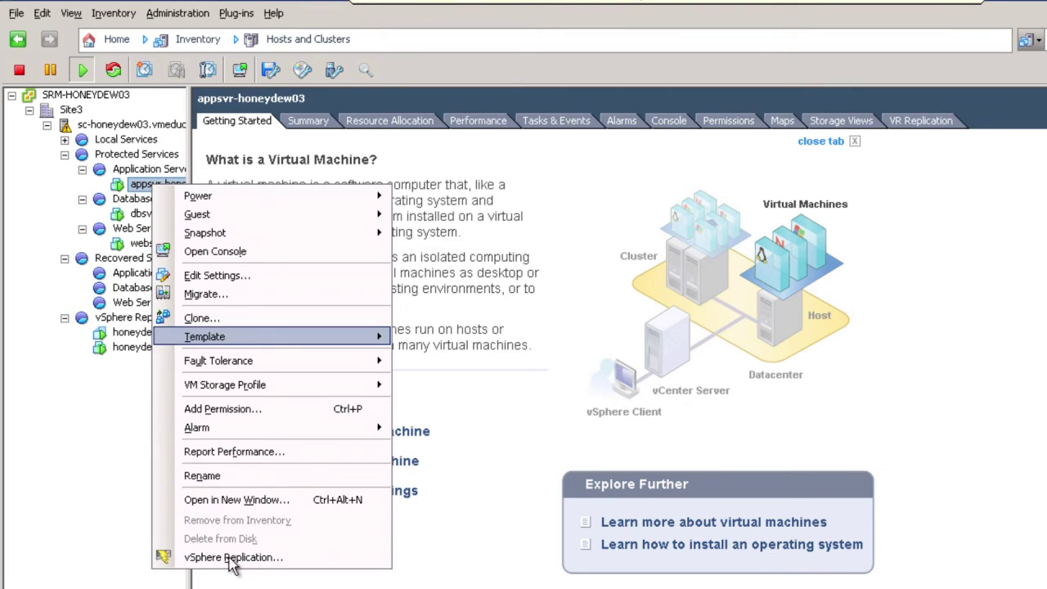
left_click(197, 556)
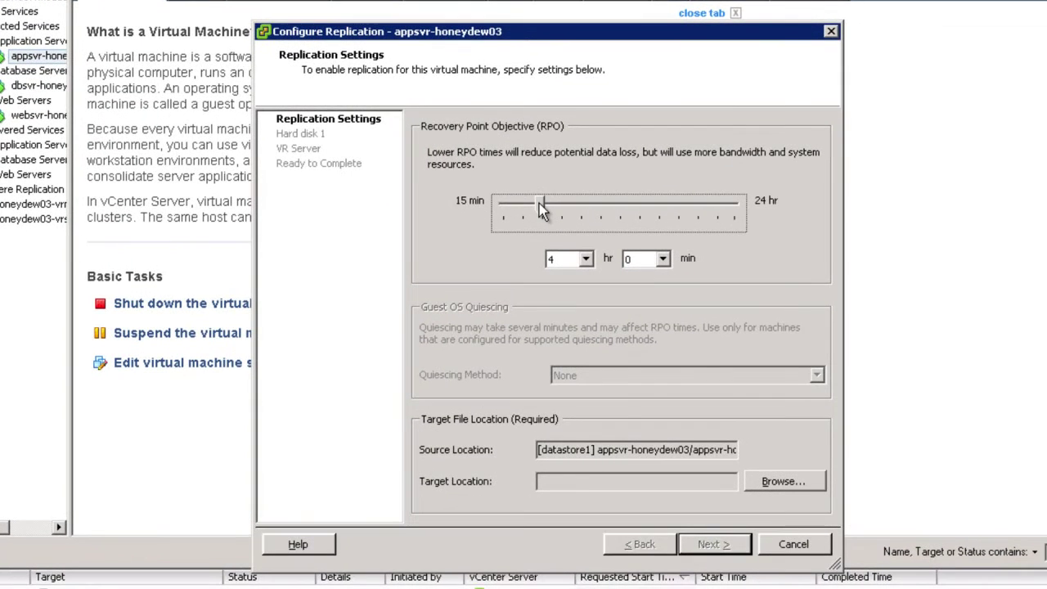
Set a 15-minute RPO and choose Site3-RecoveryVMs as the replica's target datastore
left_click_drag(540, 209, 503, 211)
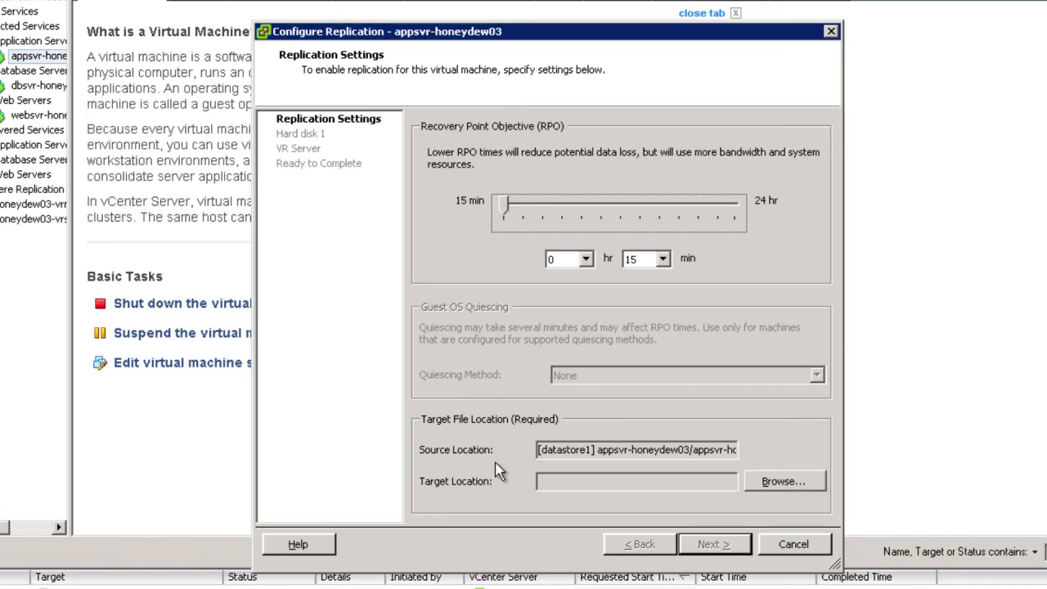
left_click(787, 483)
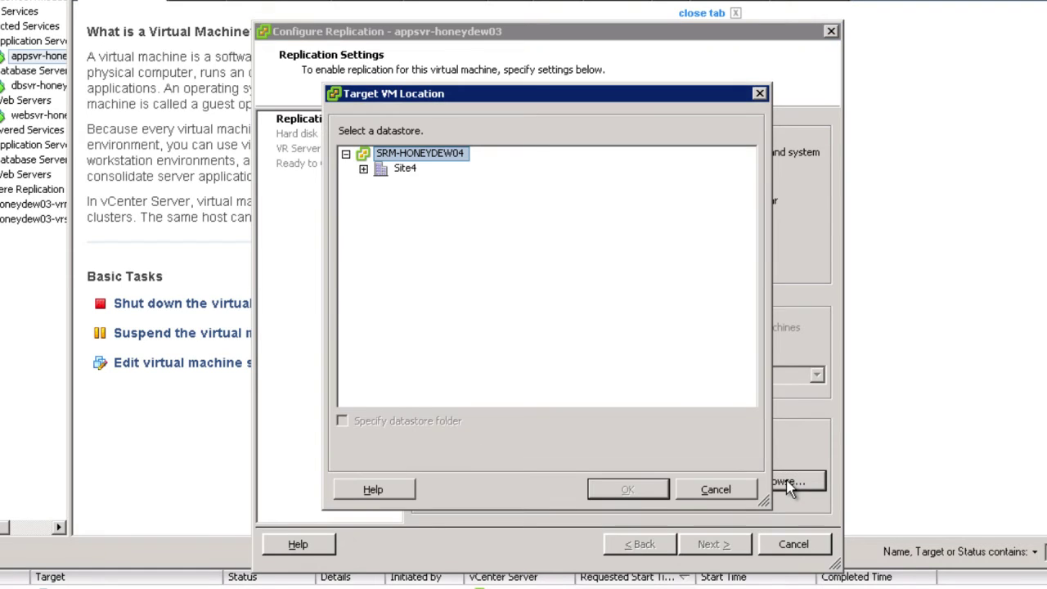
left_click(363, 168)
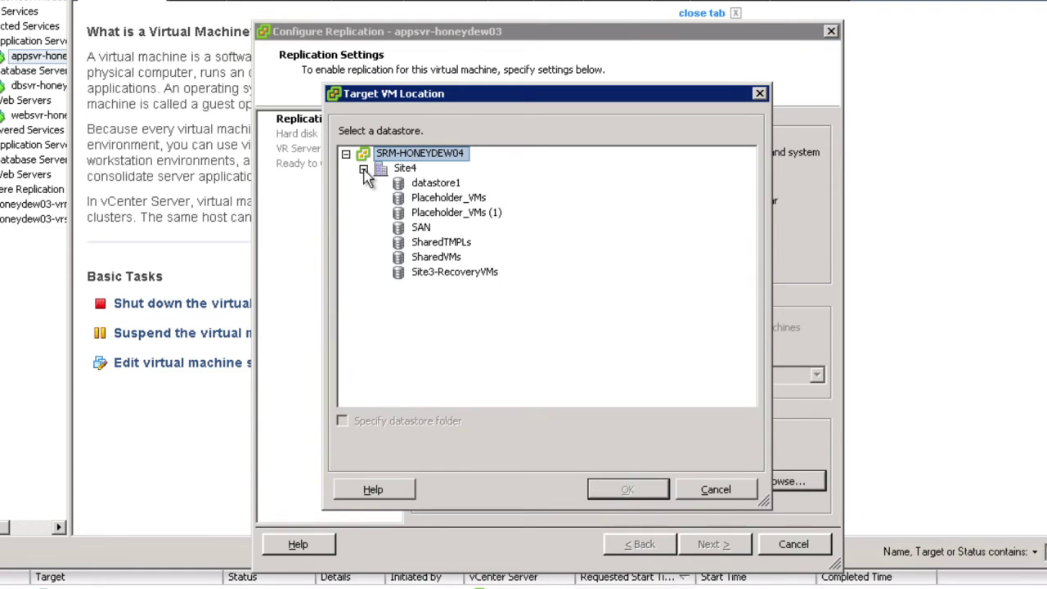
left_click(424, 273)
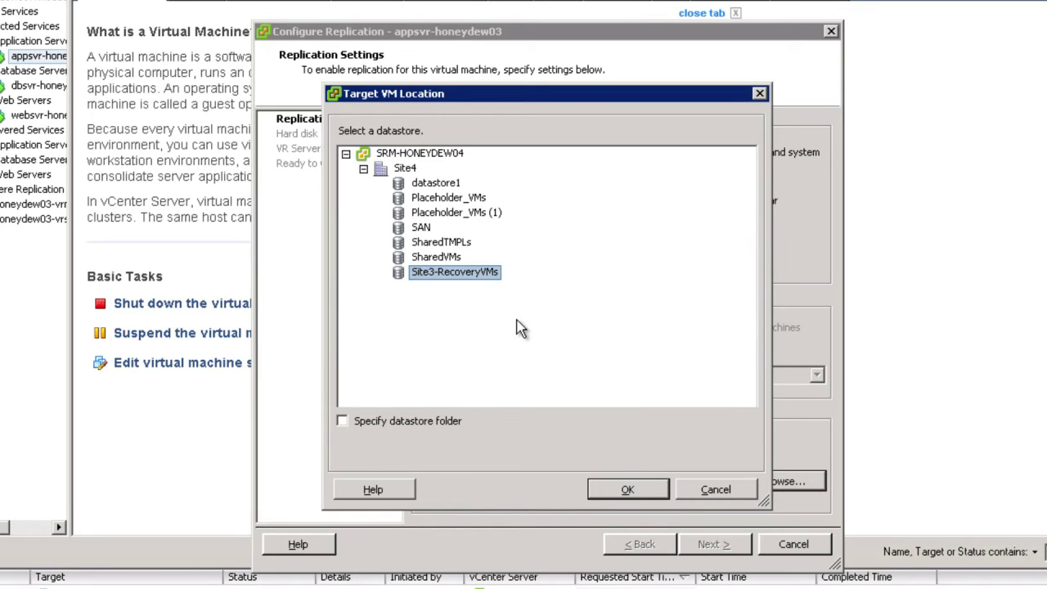
left_click(630, 490)
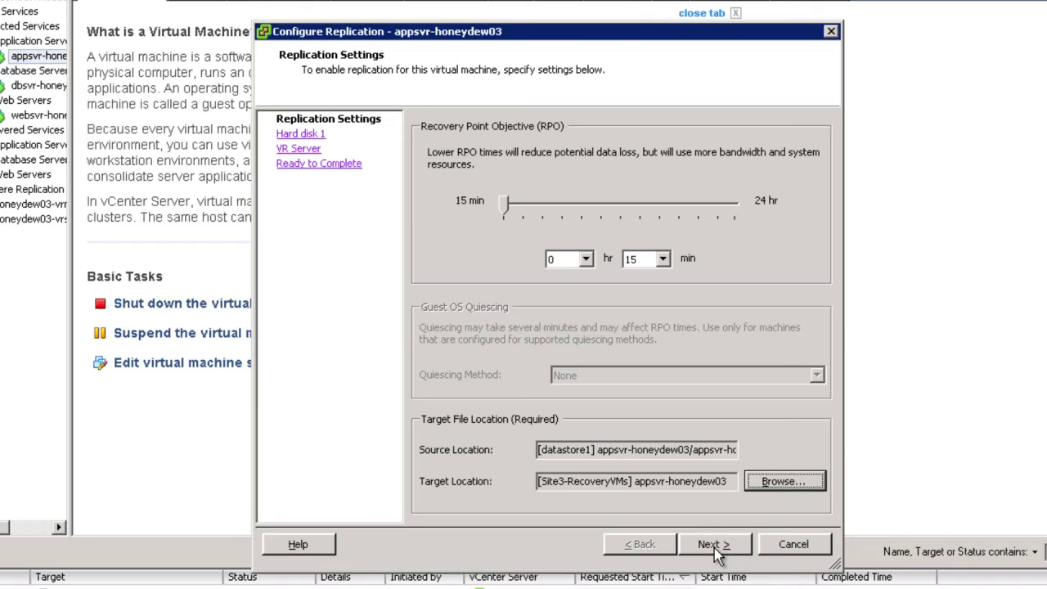
Use a thin target disk and an auto-assigned VR server, then finish and acknowledge success for appsvr-honeydew03
left_click(713, 544)
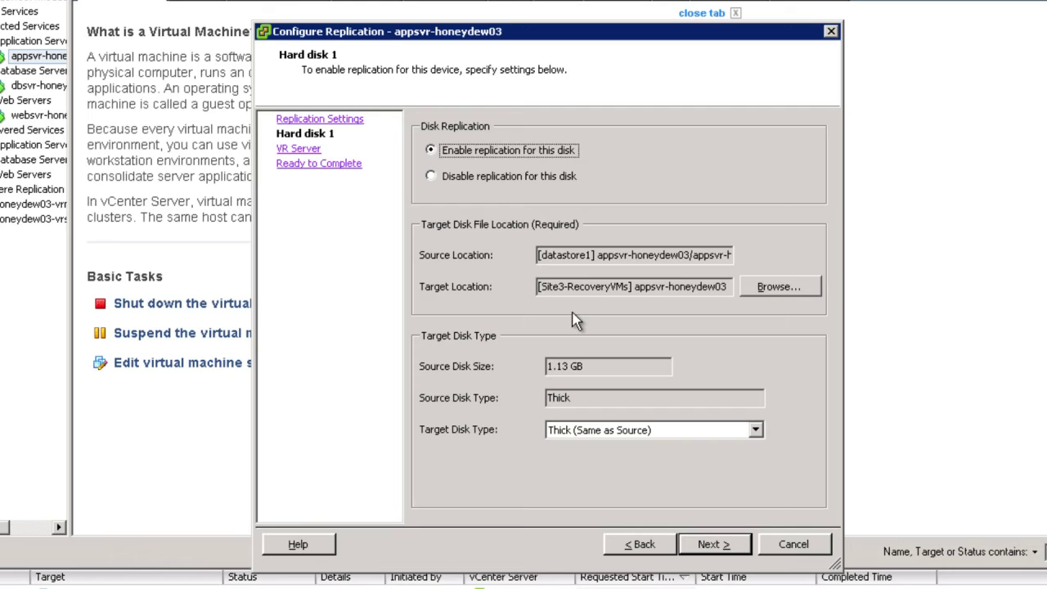
left_click(631, 434)
left_click(623, 449)
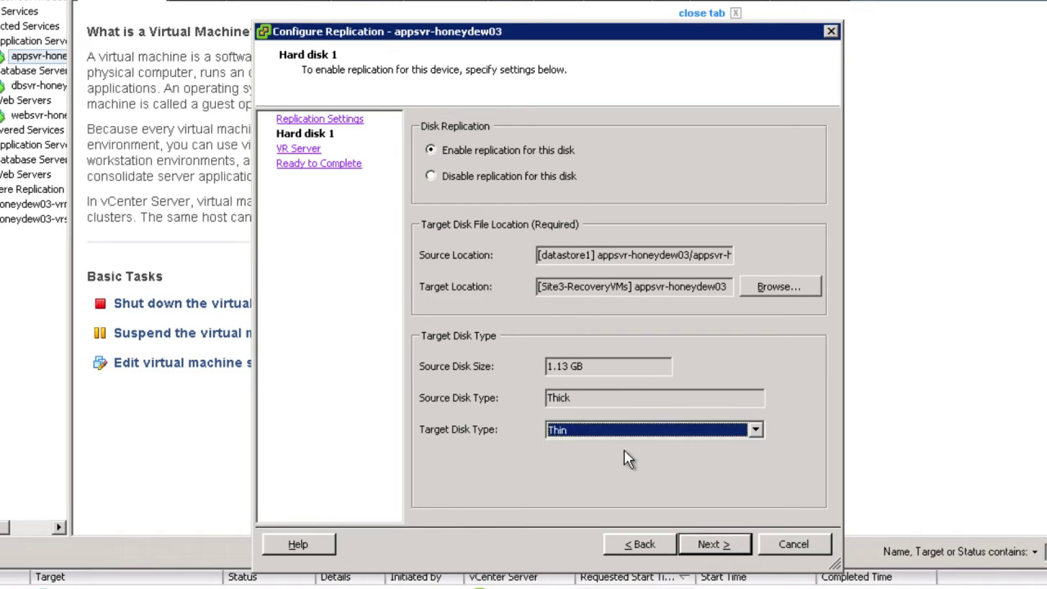
left_click(707, 550)
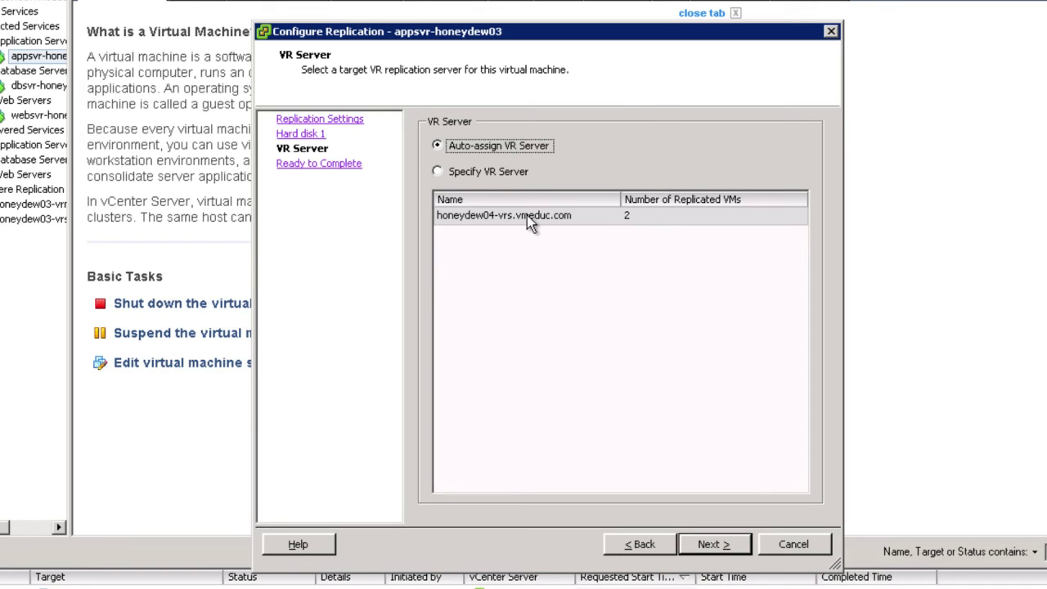
left_click(709, 544)
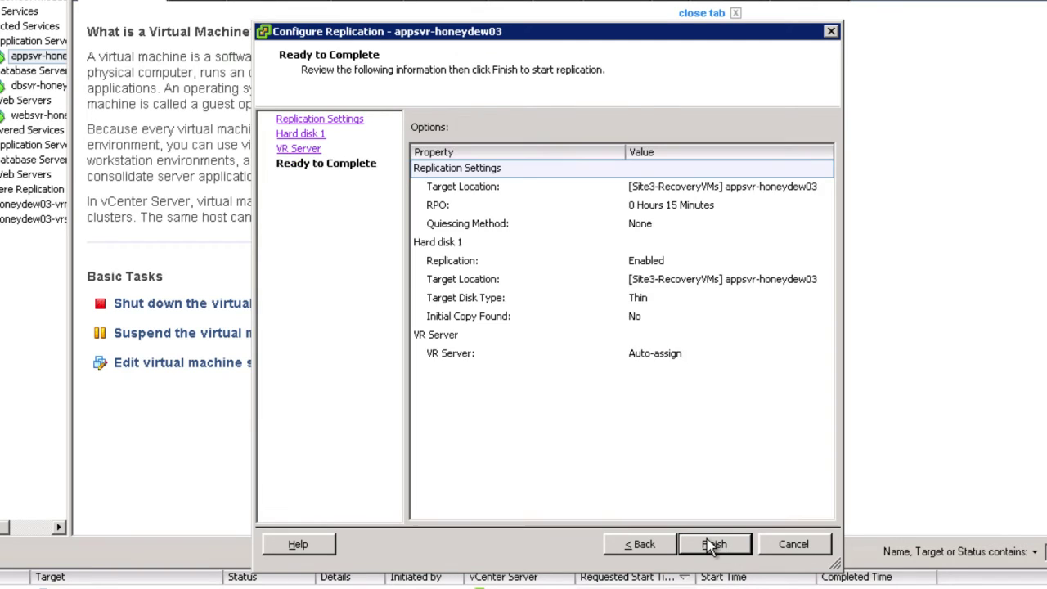
left_click(710, 544)
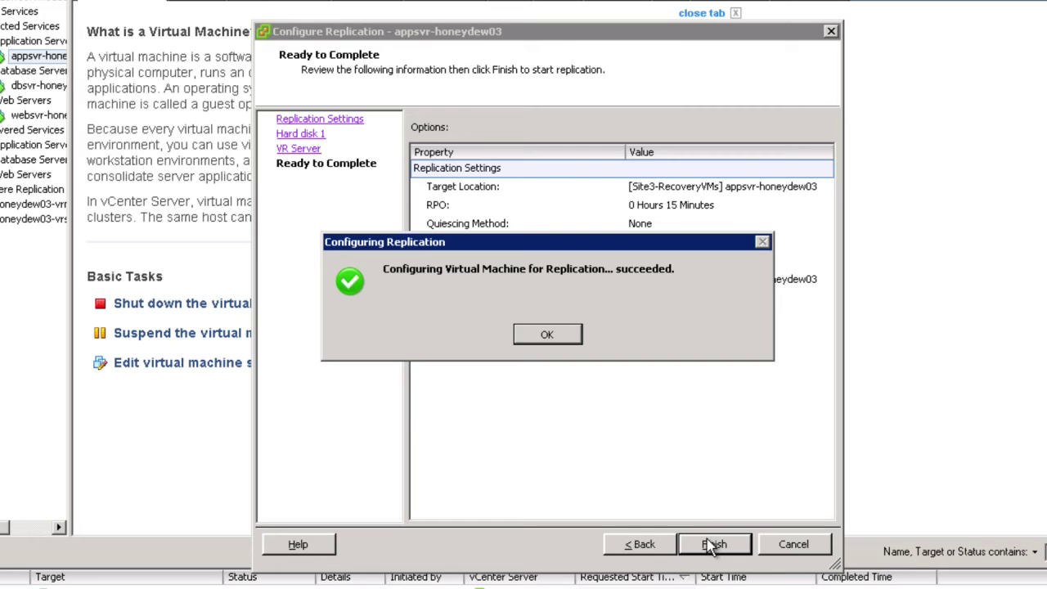
left_click(563, 335)
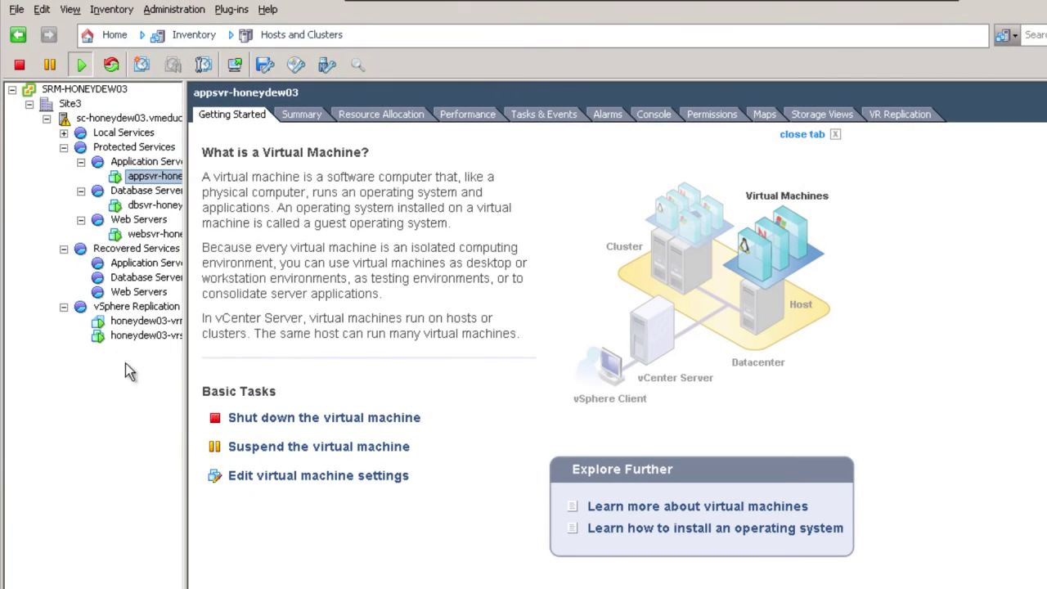
Start a new vSphere Replication (VR) protection group from Site Recovery
left_click(113, 38)
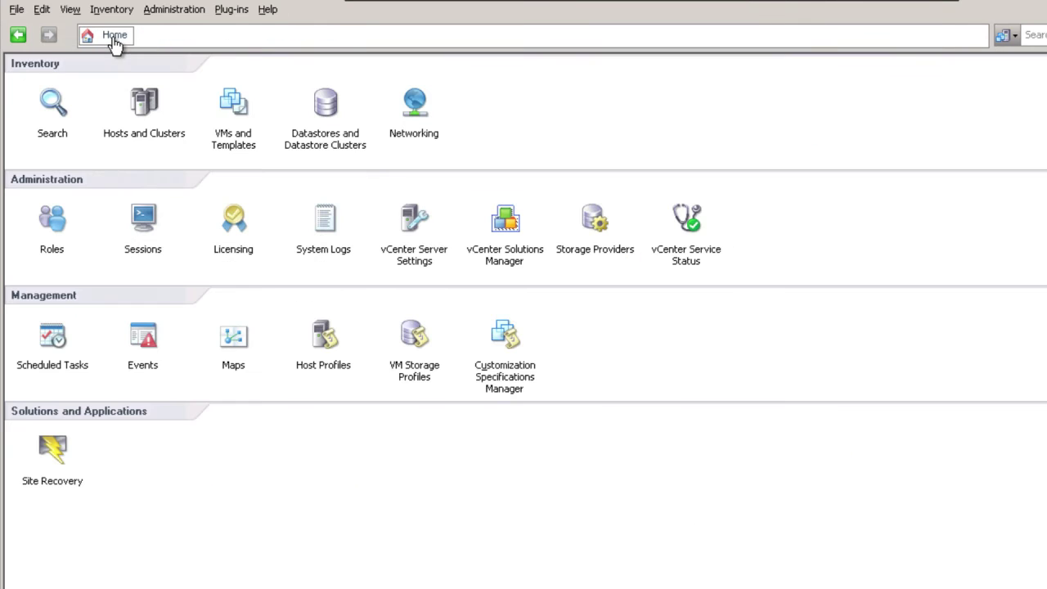
left_click(54, 455)
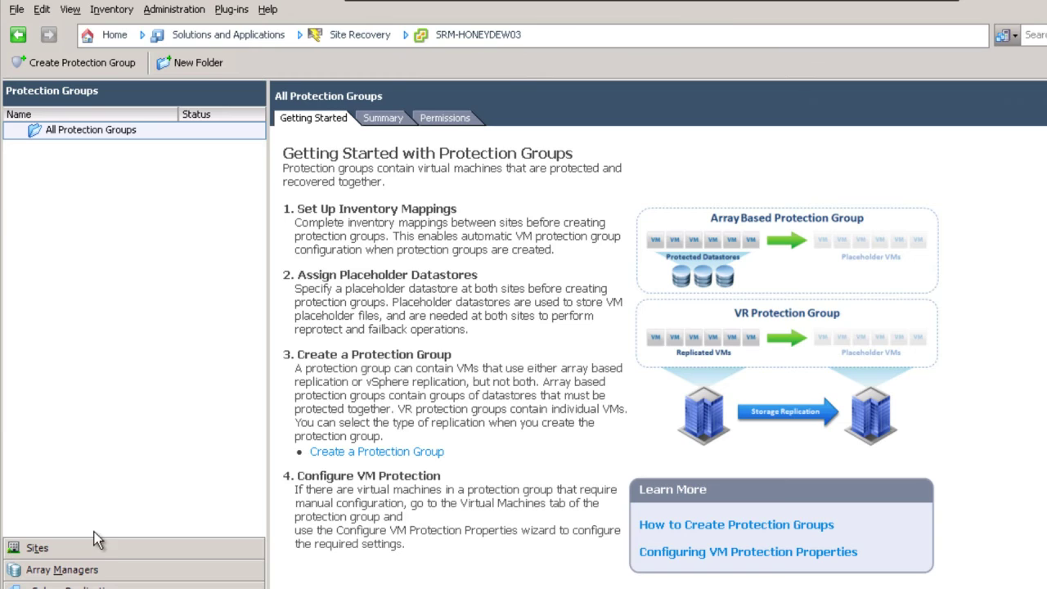
left_click(384, 455)
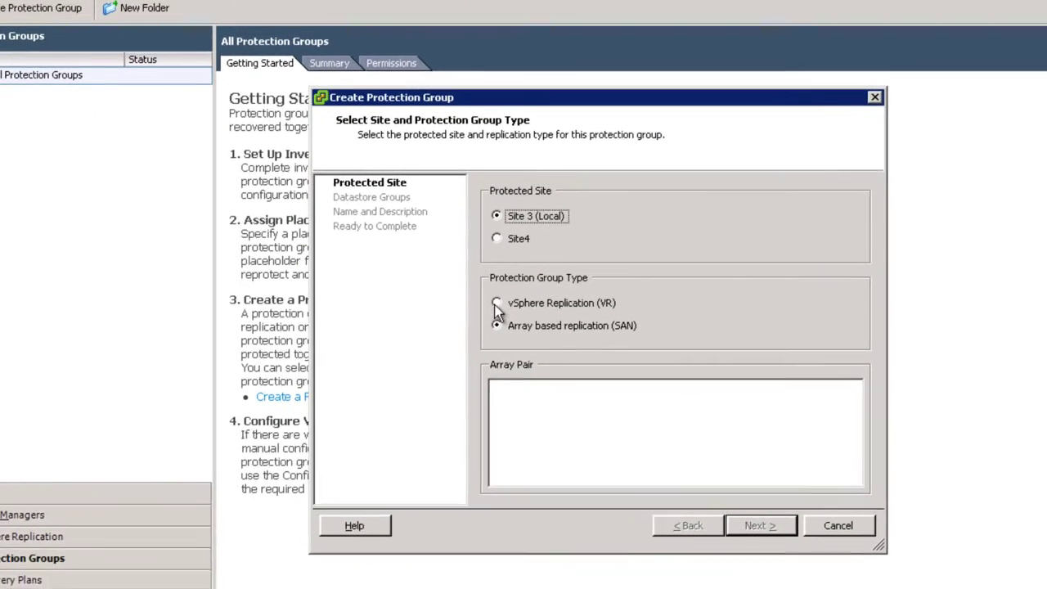
left_click(496, 304)
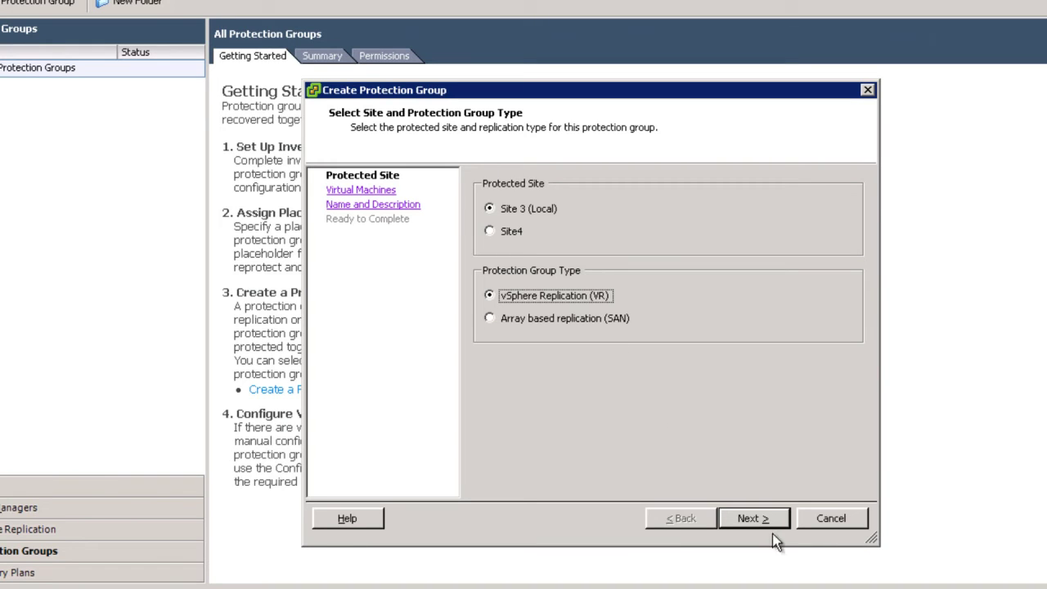
left_click(748, 519)
Include appsvr, websvr and dbsvr-honeydew03 in the protection group
left_click(495, 227)
left_click(496, 245)
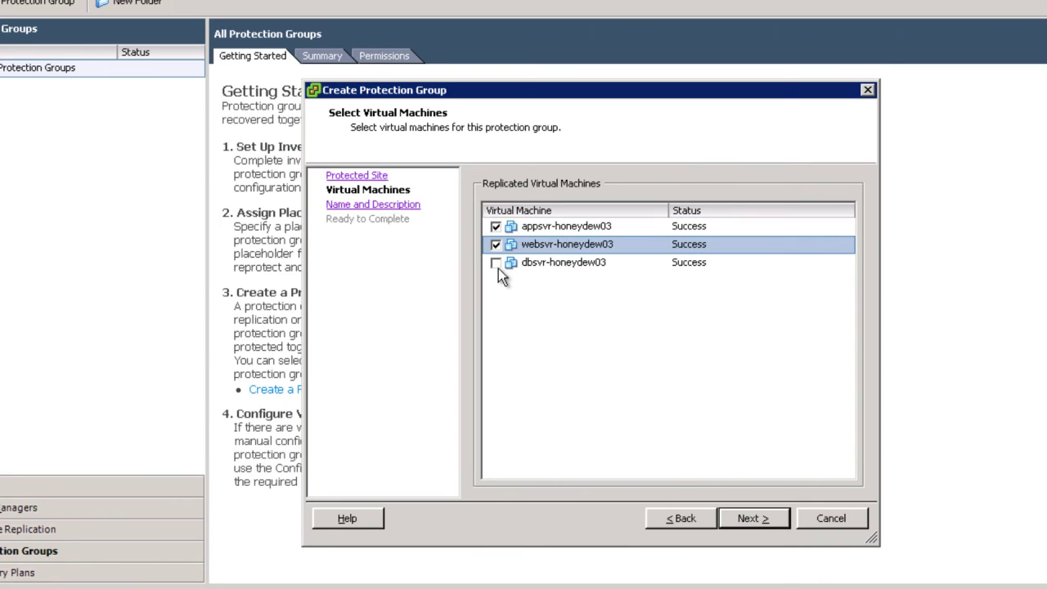
left_click(495, 262)
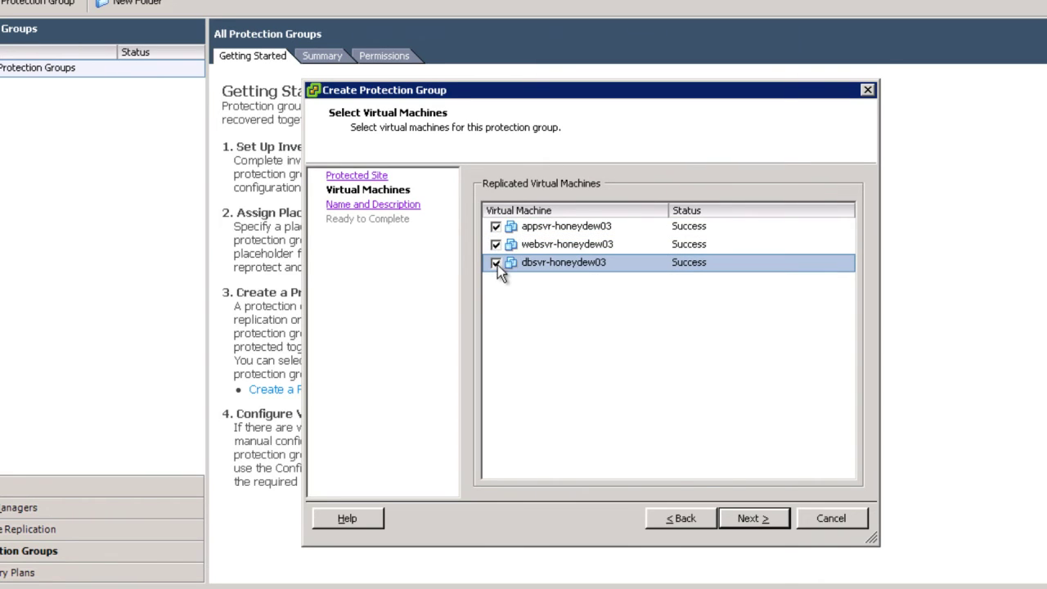
left_click(761, 519)
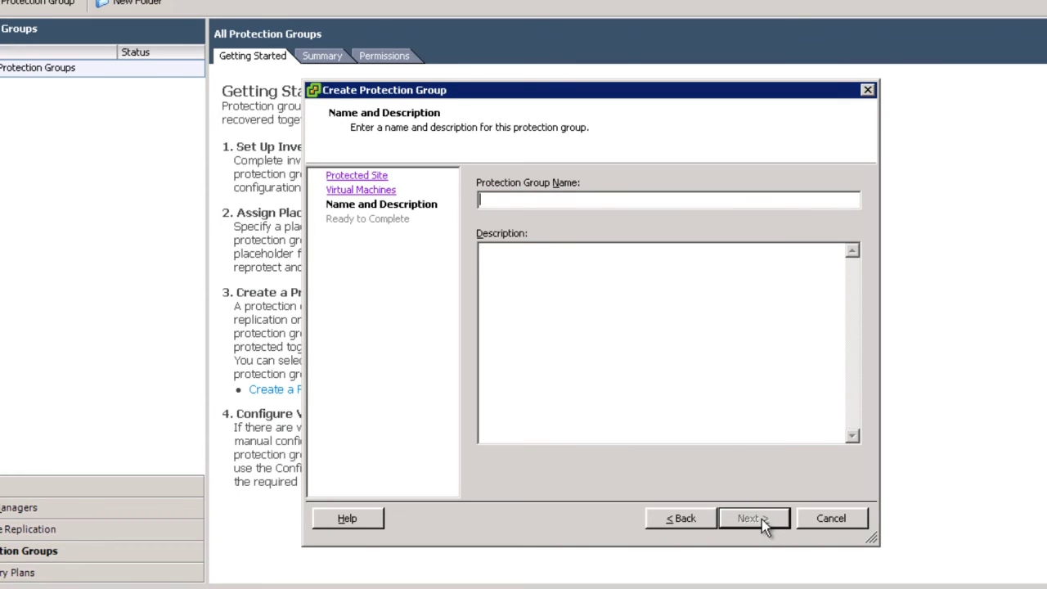
Name the group '3-Tier-App', finish creating it, and list its virtual machines
type("3")
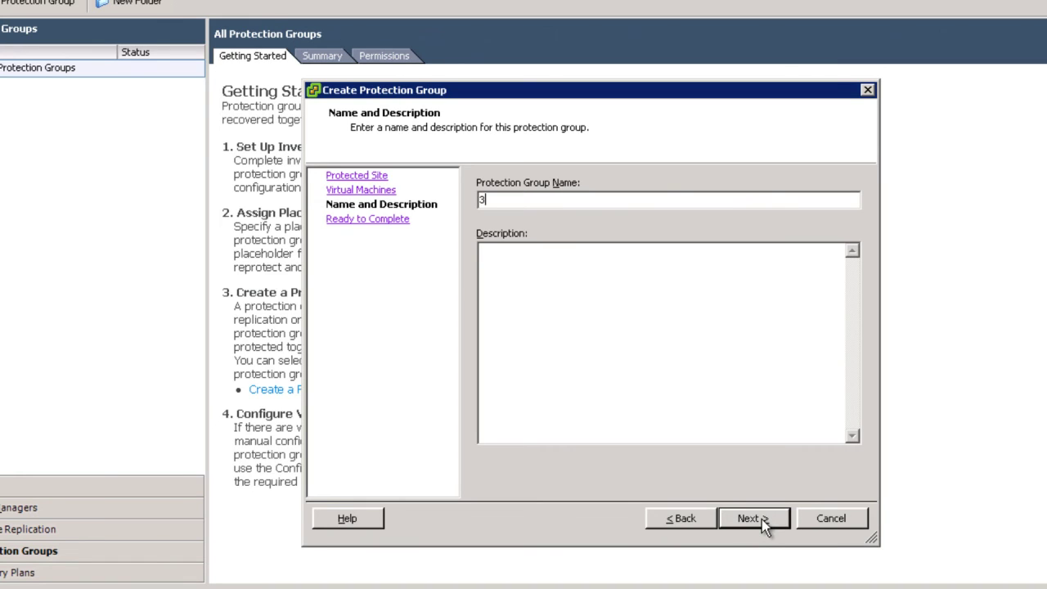
type("-Tier-App")
left_click(753, 518)
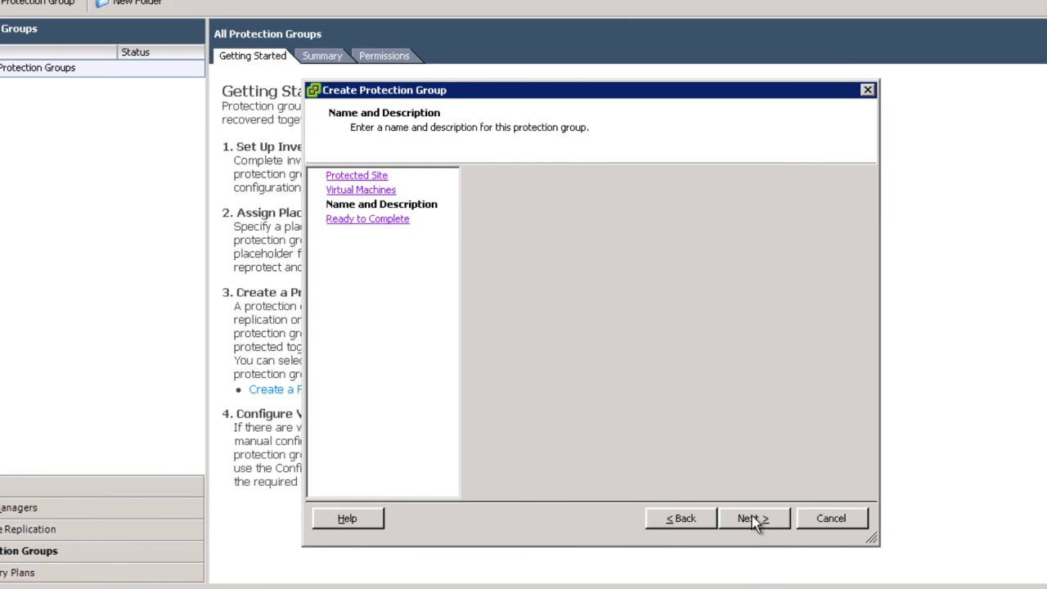
left_click(752, 518)
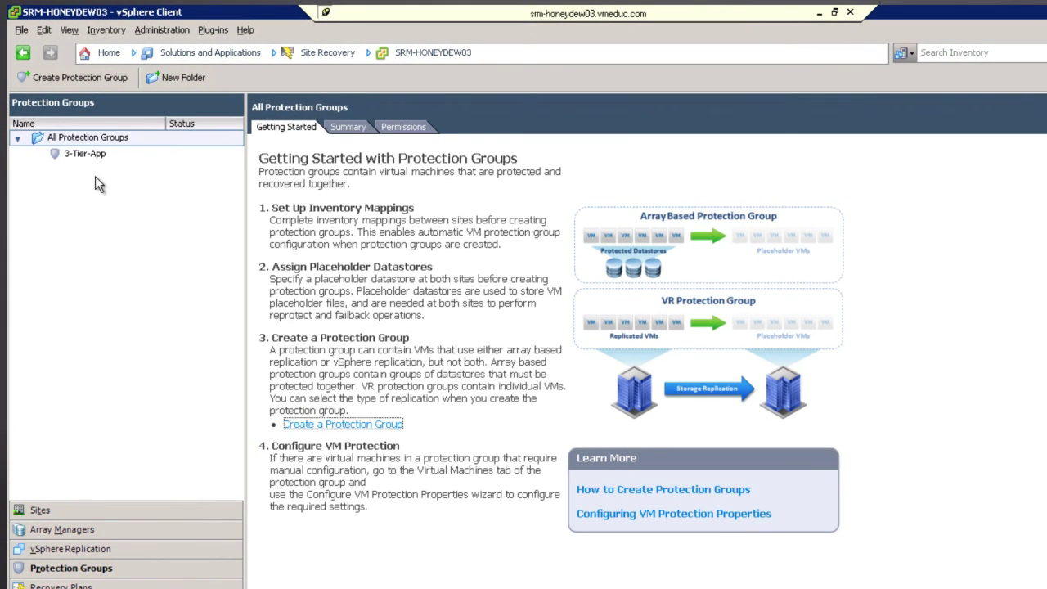
left_click(86, 153)
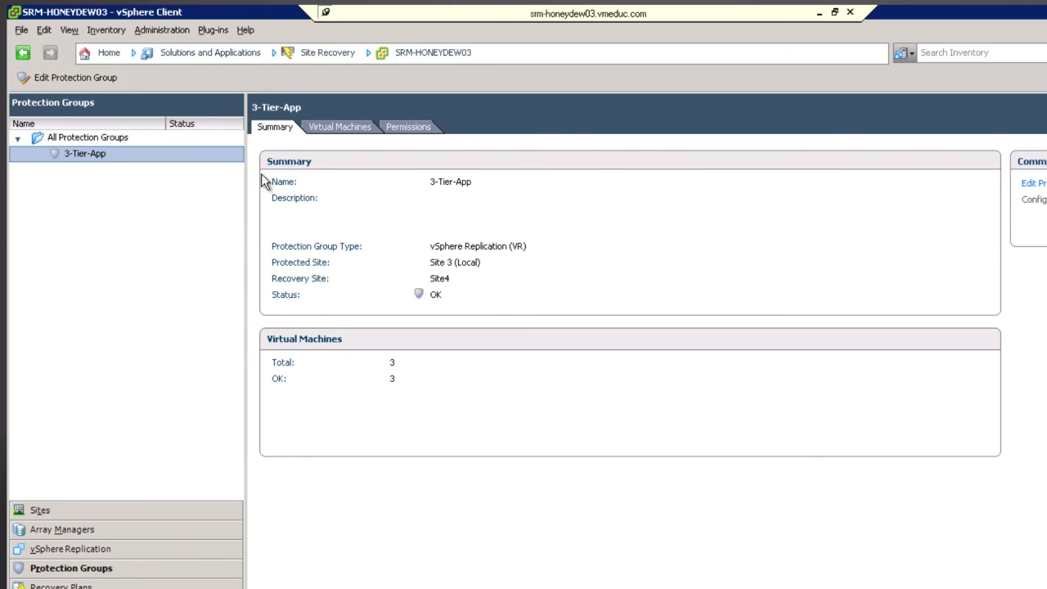
left_click(345, 129)
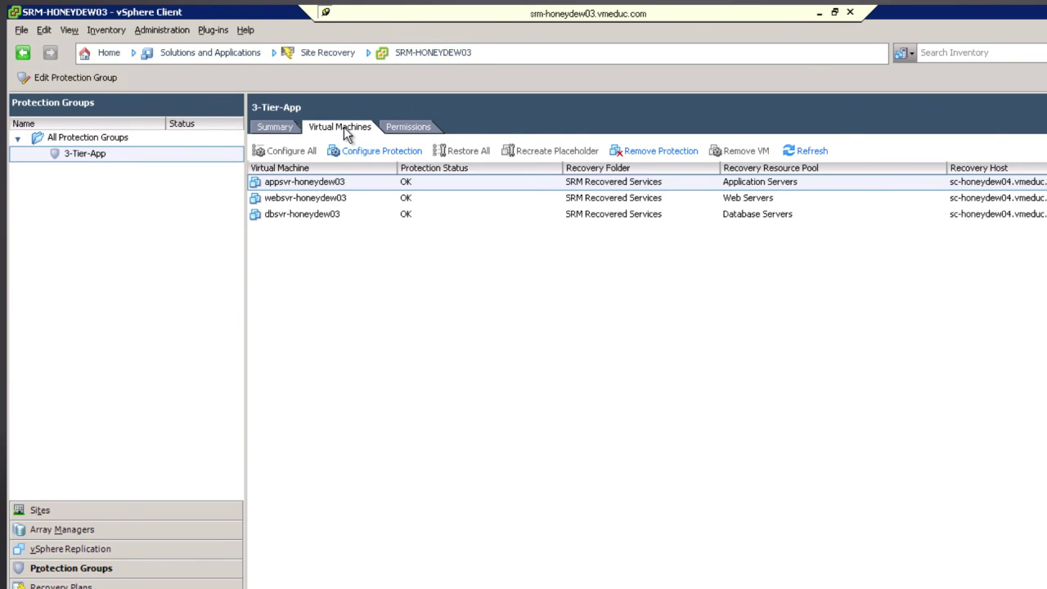